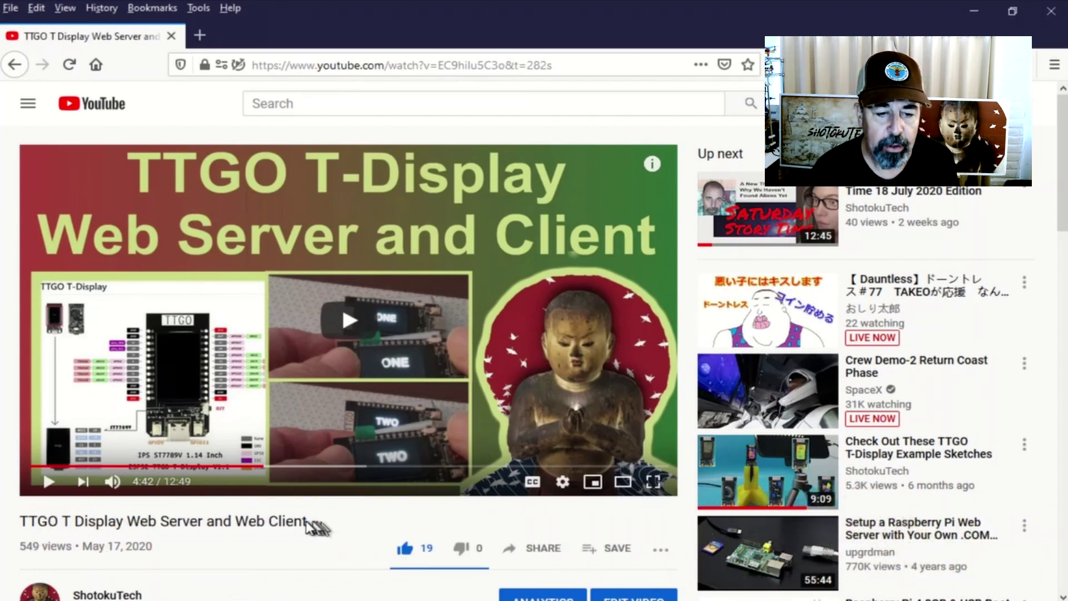
Highlight the video title text, then clear the highlight.
drag(300, 522, 51, 525)
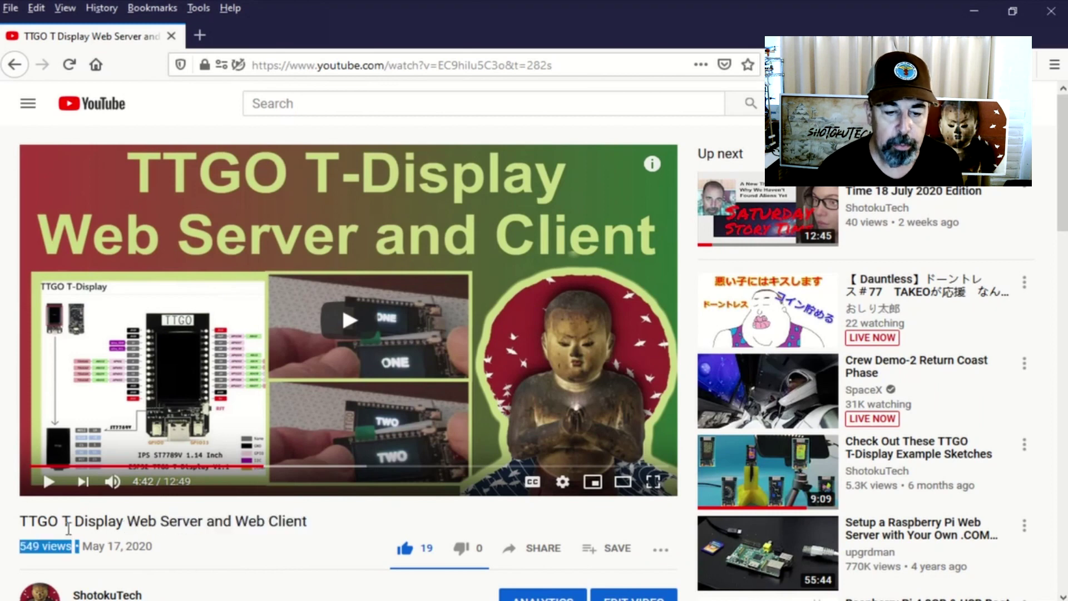
drag(50, 525, 94, 519)
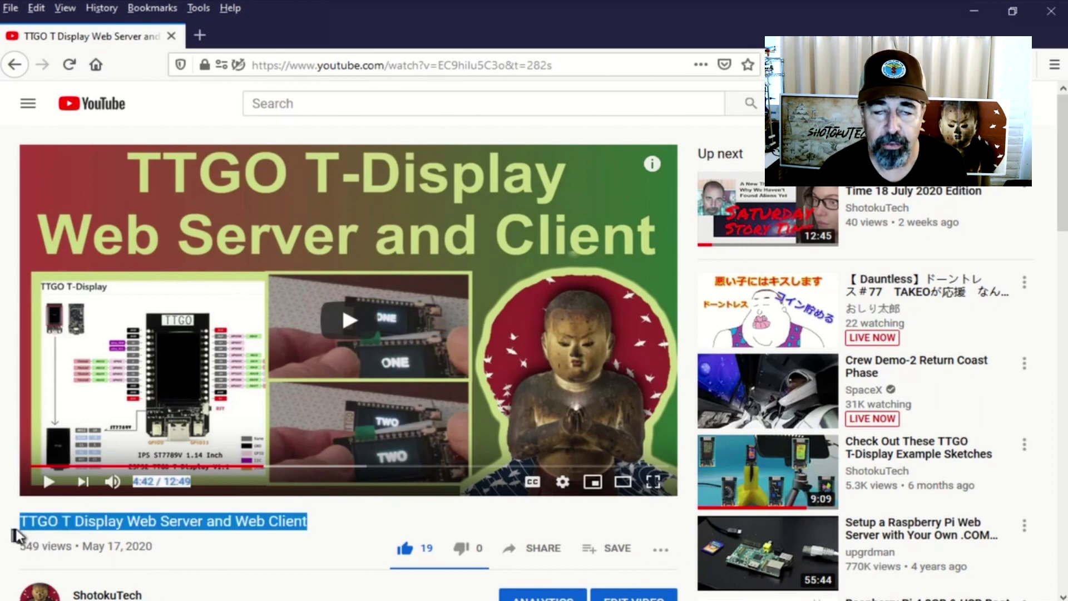
drag(92, 519, 355, 524)
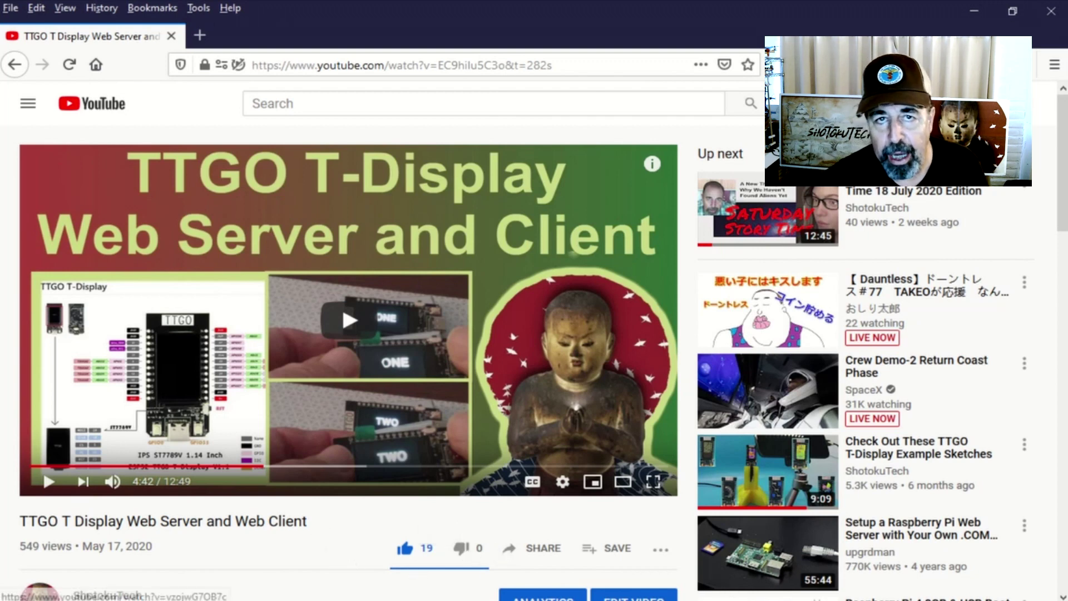
Minimize Firefox and cycle through WiFiAccessPoint and All_Free_Fonts_Demo to bring WiFiSwitch_v0.36 forward.
click(970, 12)
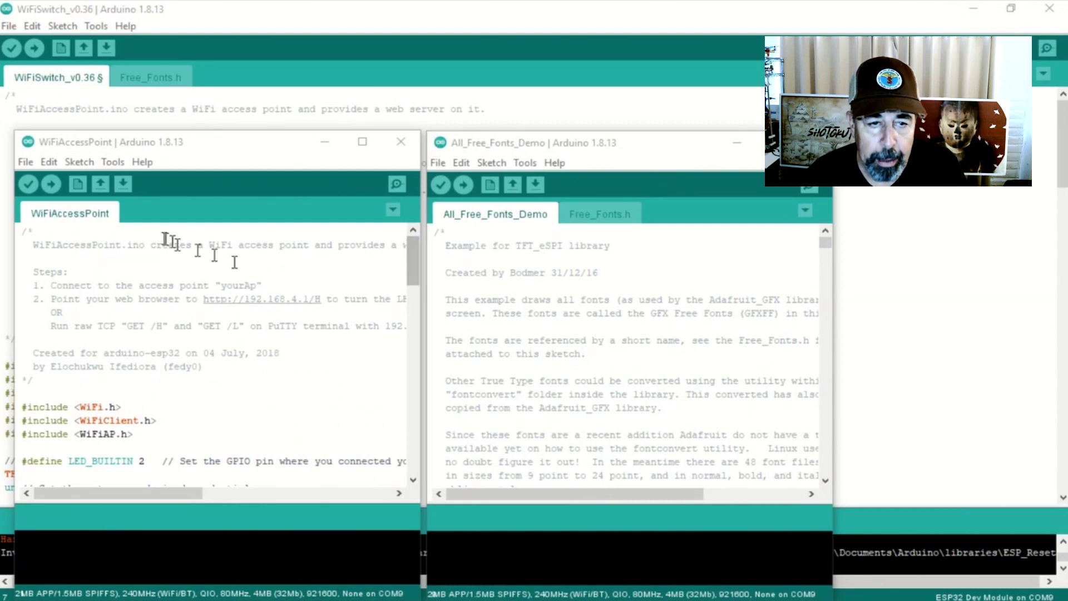
double_click(78, 243)
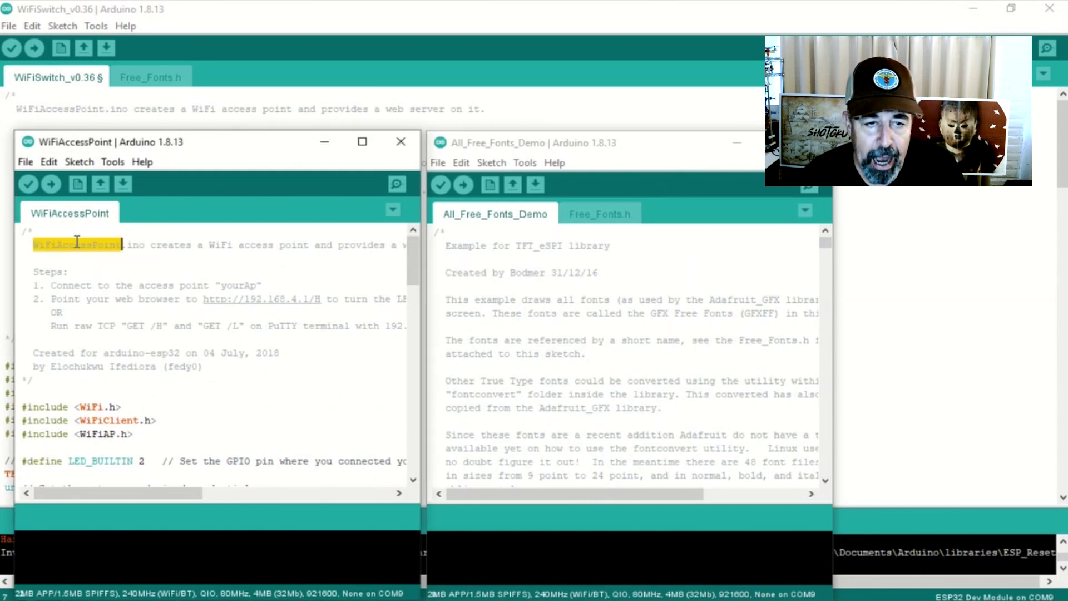
click(473, 219)
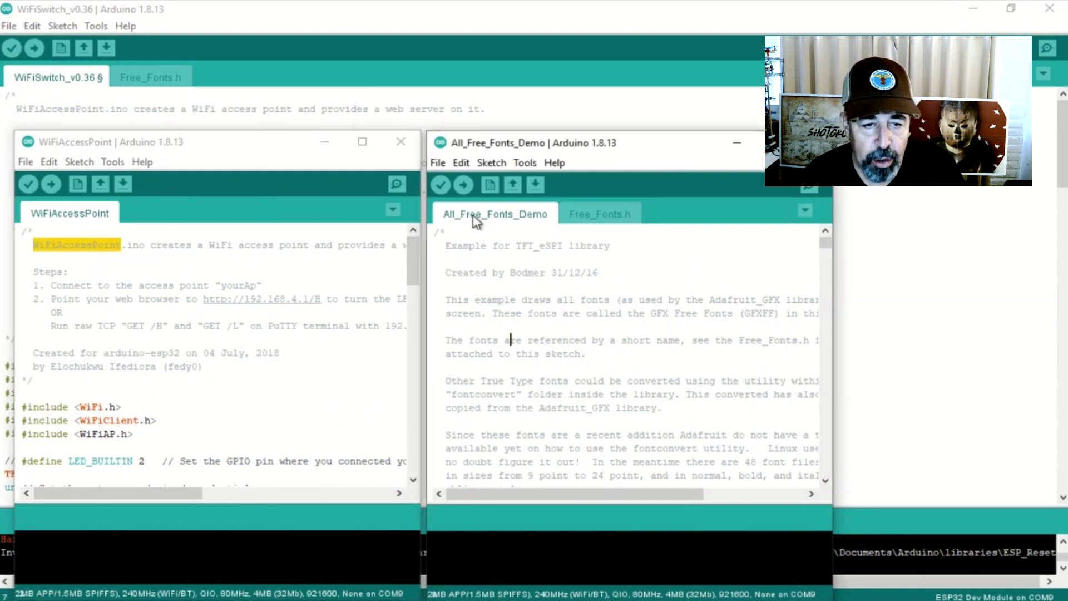
click(192, 102)
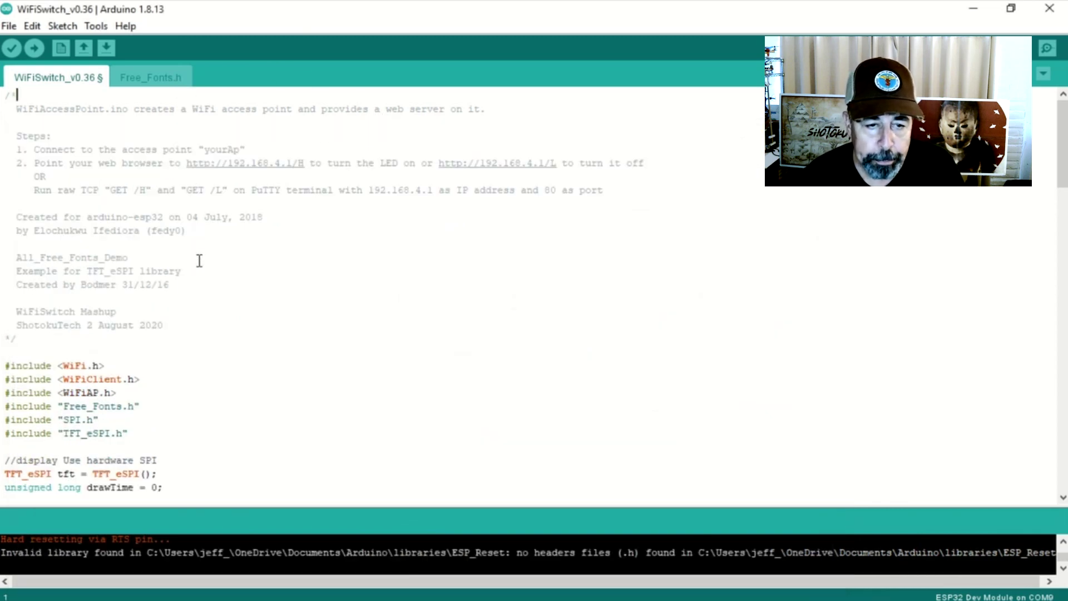
drag(167, 325, 5, 215)
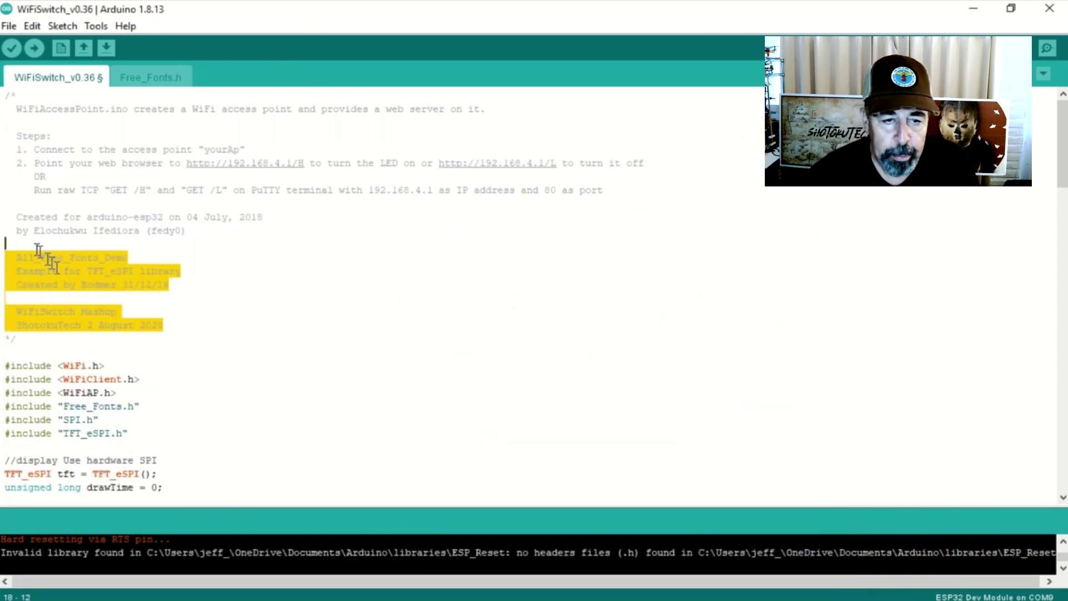
click(235, 325)
scroll(242, 325, down, 1)
scroll(242, 325, down, 3)
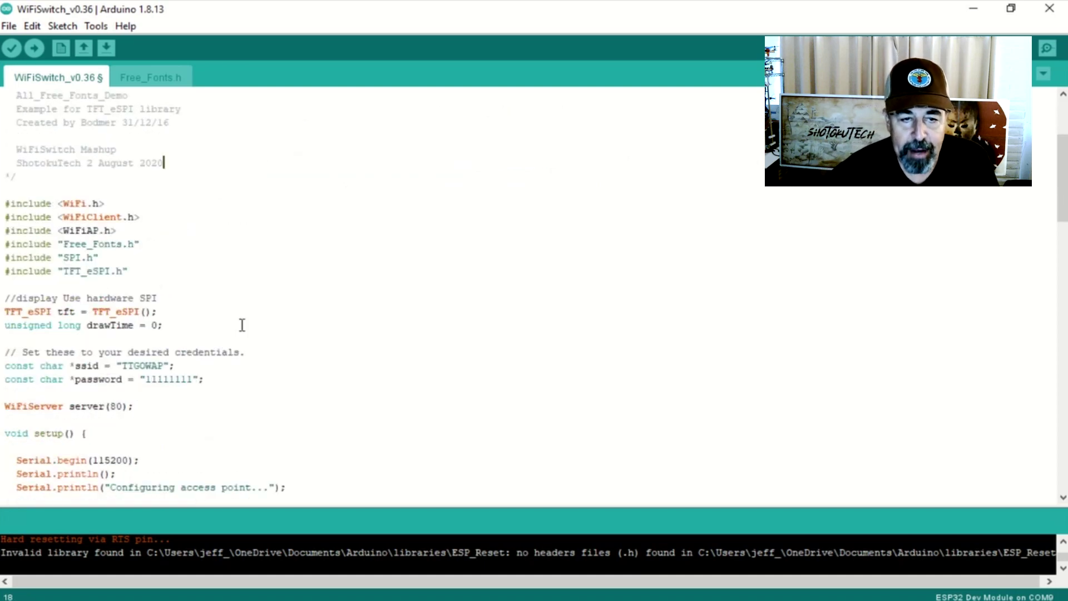
mouse_move(84, 271)
mouse_down()
mouse_move(146, 270)
mouse_move(36, 248)
mouse_up()
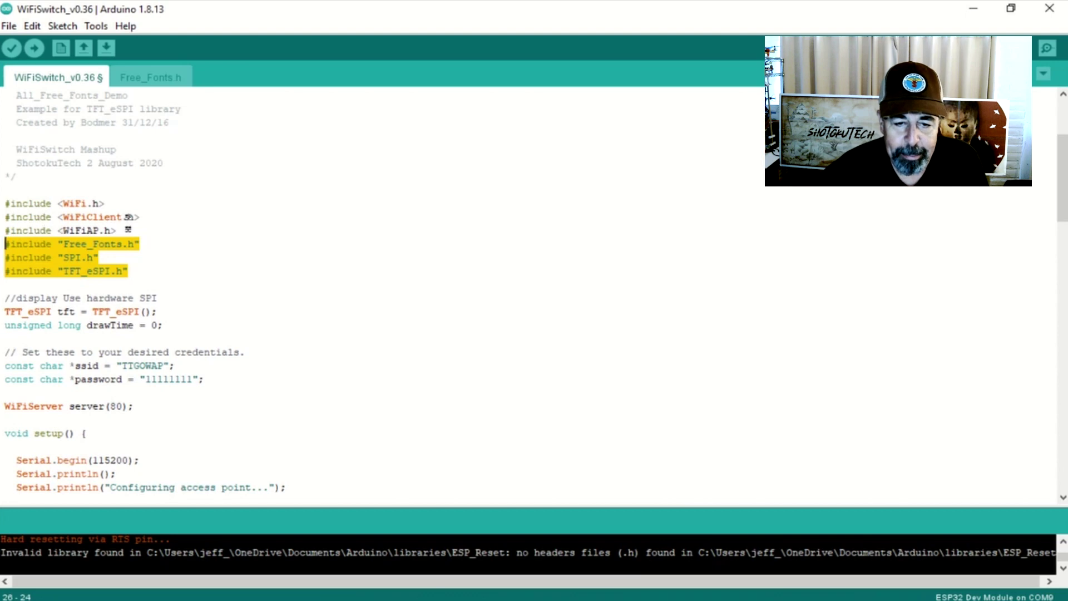
drag(128, 229, 1, 204)
click(292, 203)
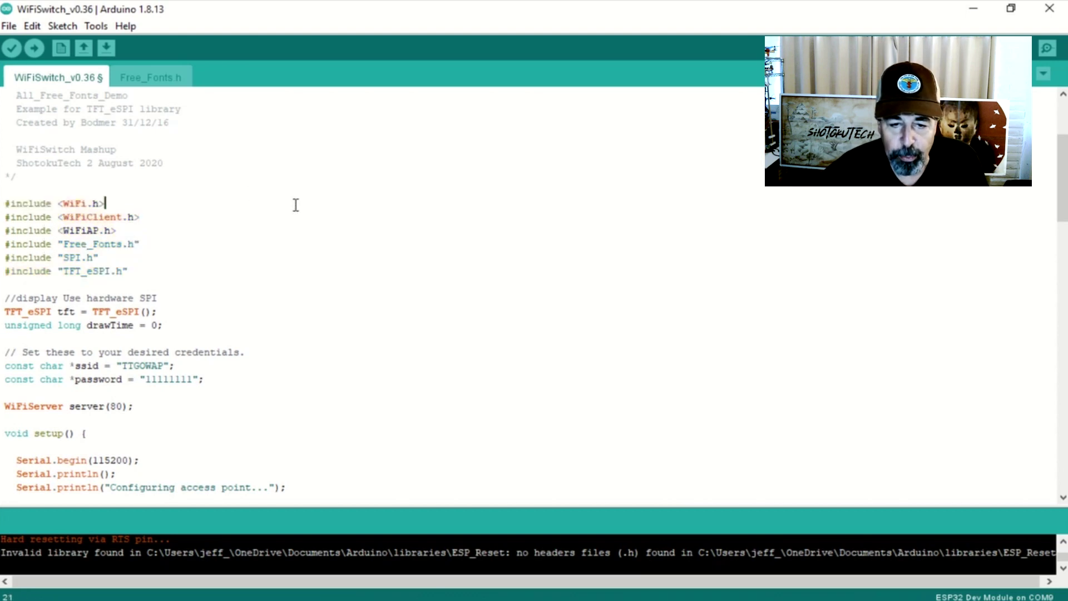
scroll(296, 216, down, 3)
mouse_move(205, 257)
mouse_down()
mouse_move(140, 259)
mouse_move(5, 231)
mouse_up()
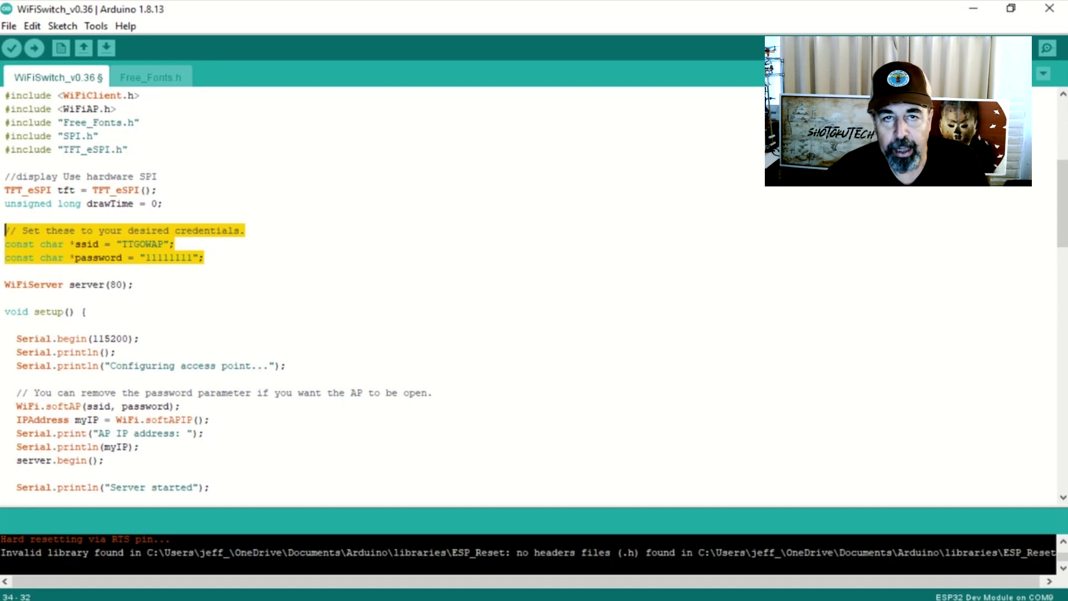
click(269, 284)
scroll(270, 285, down, 3)
scroll(270, 284, down, 1)
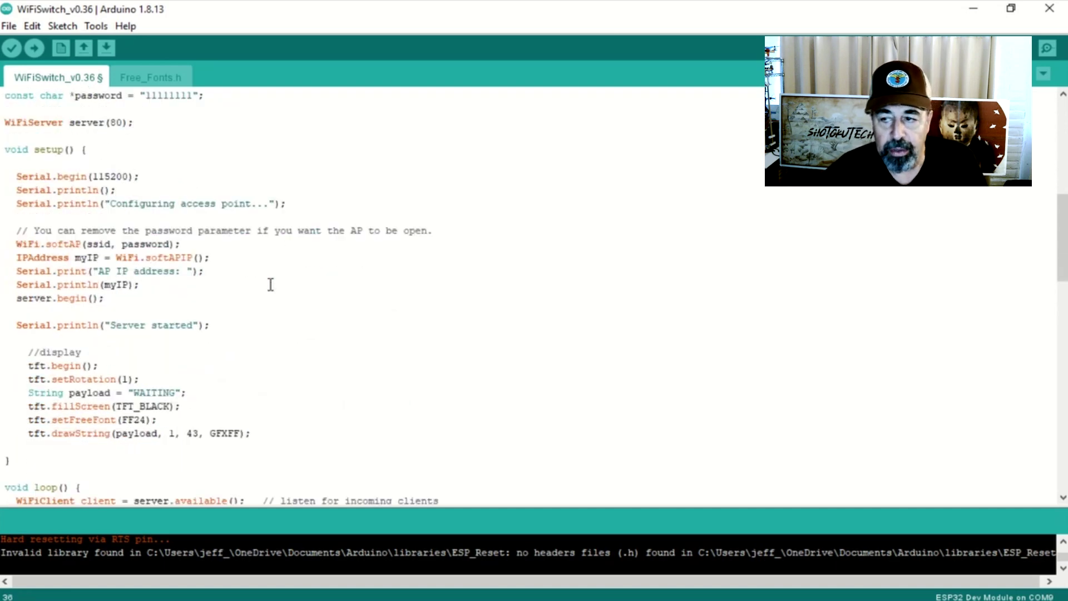
scroll(270, 284, down, 2)
scroll(270, 284, down, 2)
scroll(270, 283, down, 4)
scroll(269, 284, down, 3)
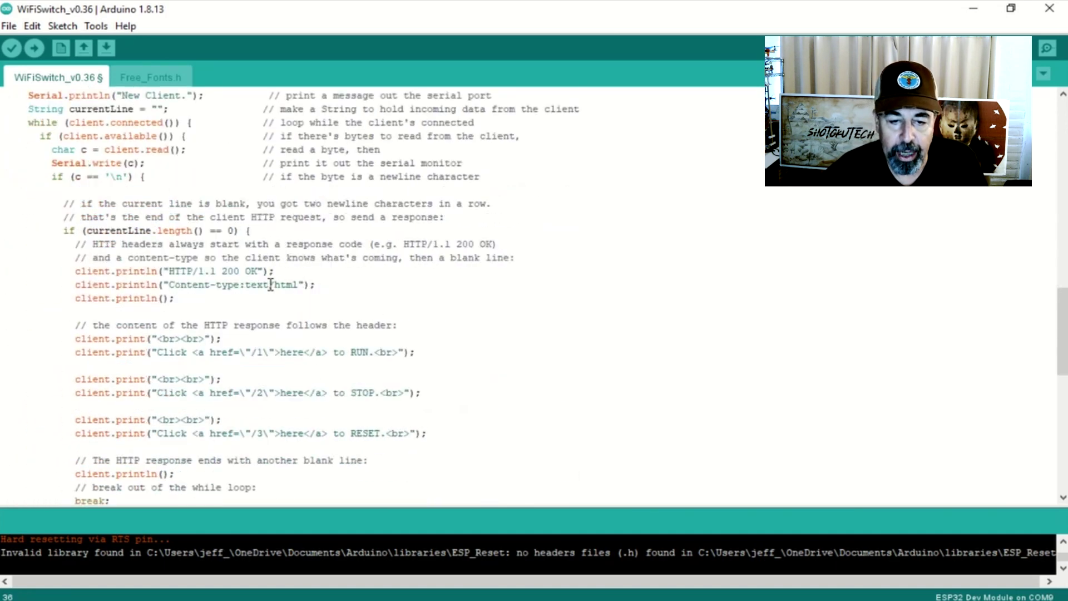
drag(439, 433, 6, 326)
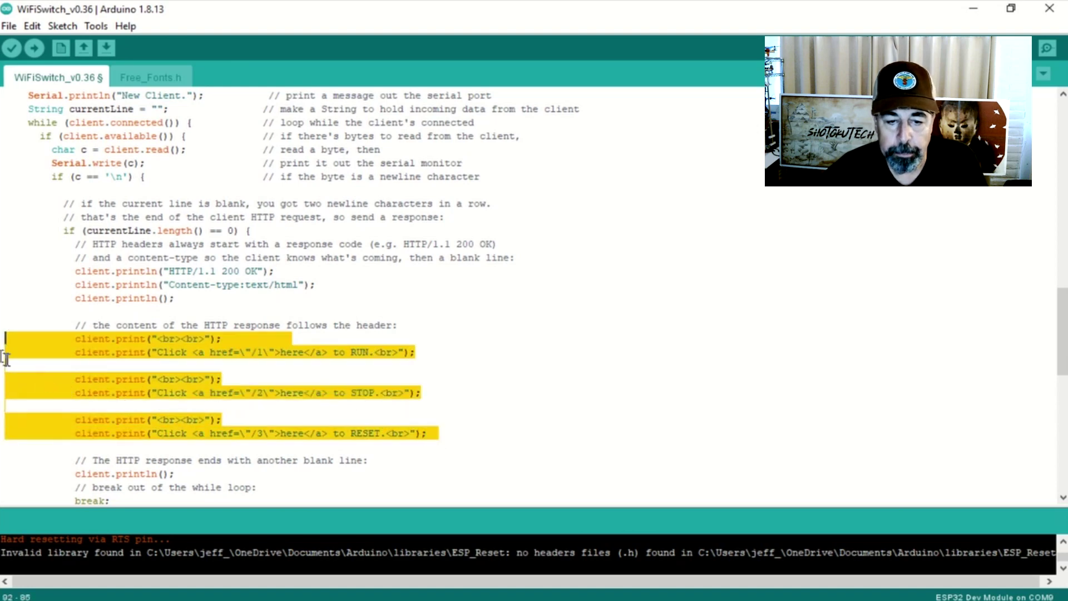
double_click(362, 353)
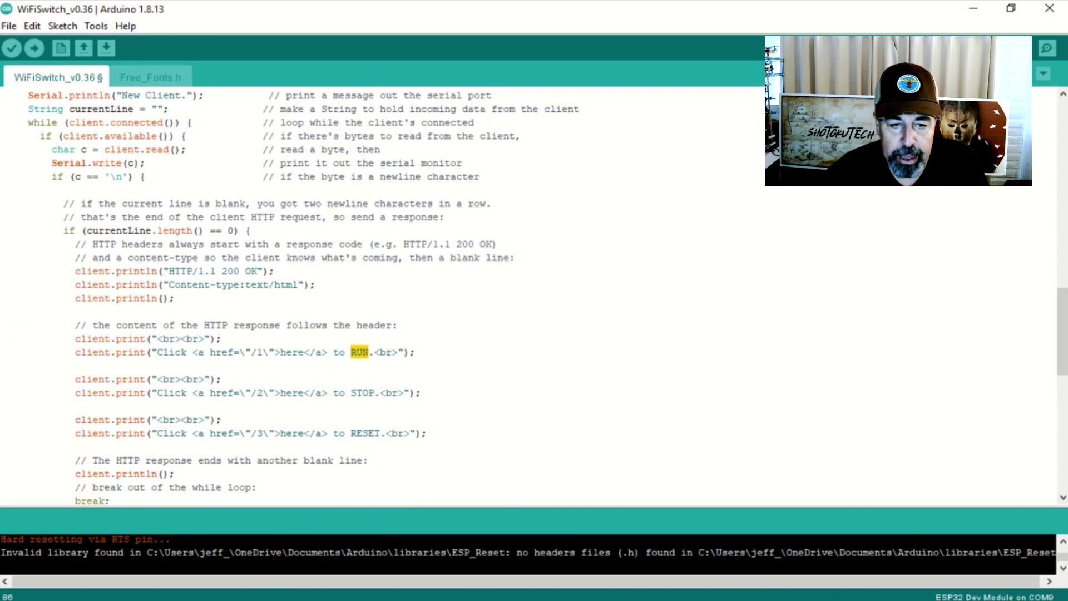
click(255, 393)
drag(362, 433, 345, 435)
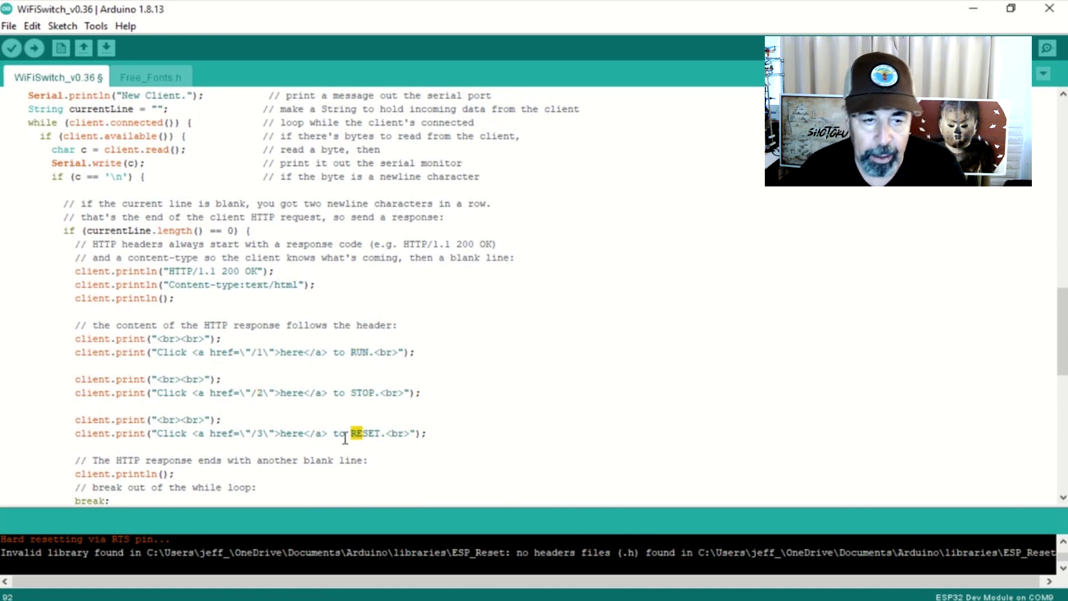
click(280, 430)
scroll(465, 383, down, 5)
scroll(465, 382, down, 3)
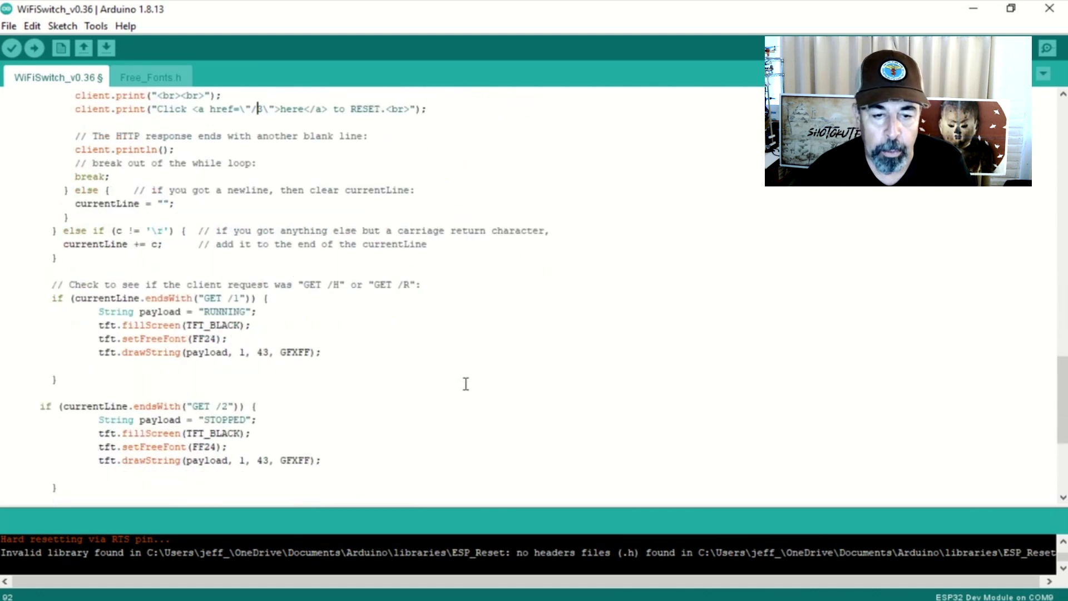
scroll(465, 383, down, 2)
scroll(465, 382, down, 1)
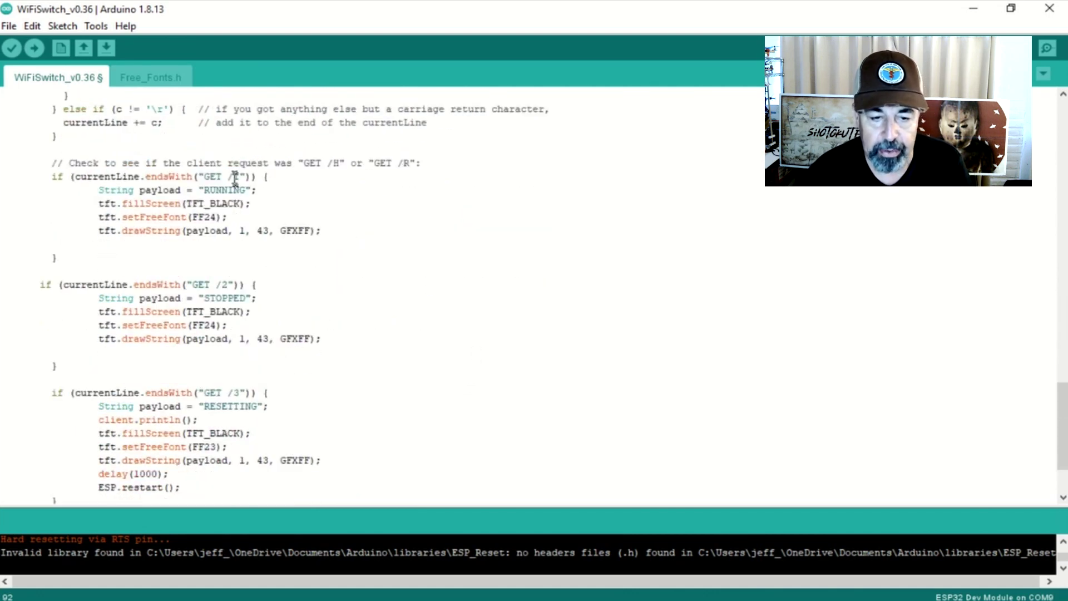
drag(234, 179, 250, 192)
drag(224, 286, 246, 298)
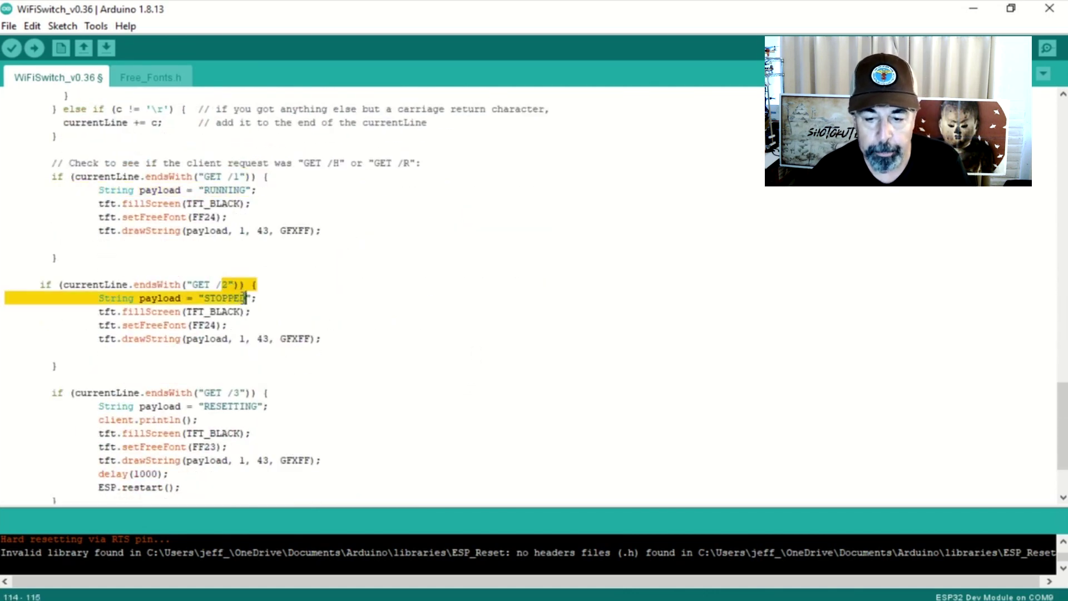
drag(235, 392, 265, 407)
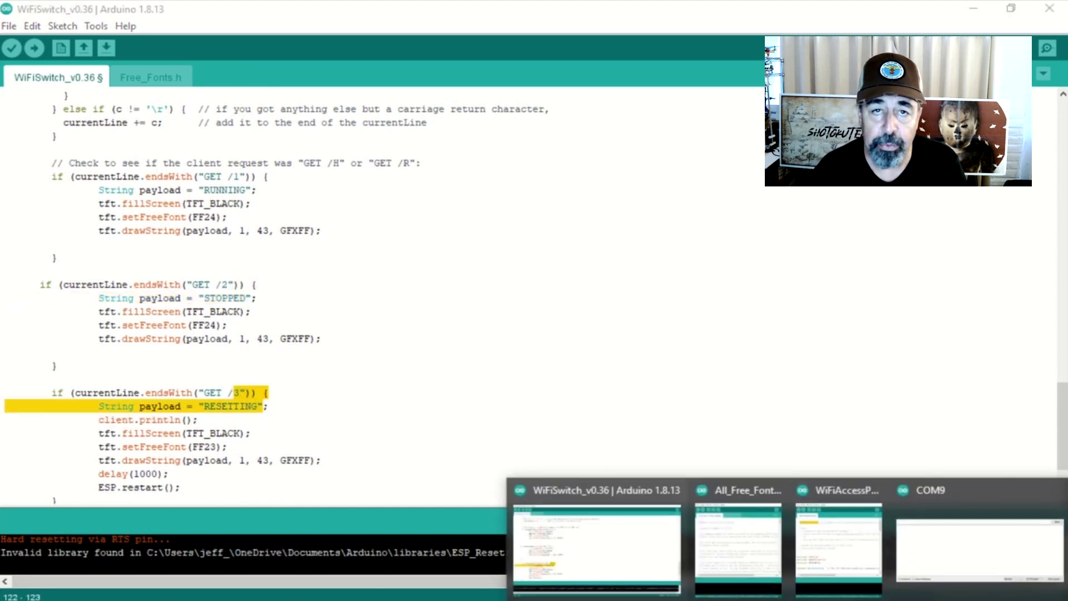
click(948, 570)
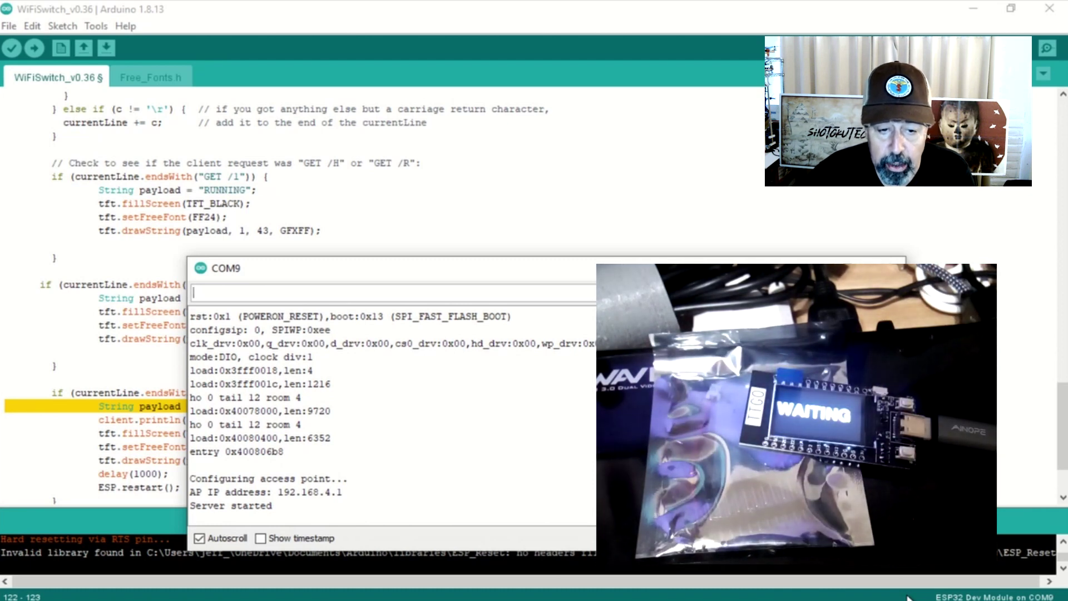
Connect the PC to the board's TTGOWAP Wi-Fi network and bring up Command Prompt.
click(908, 598)
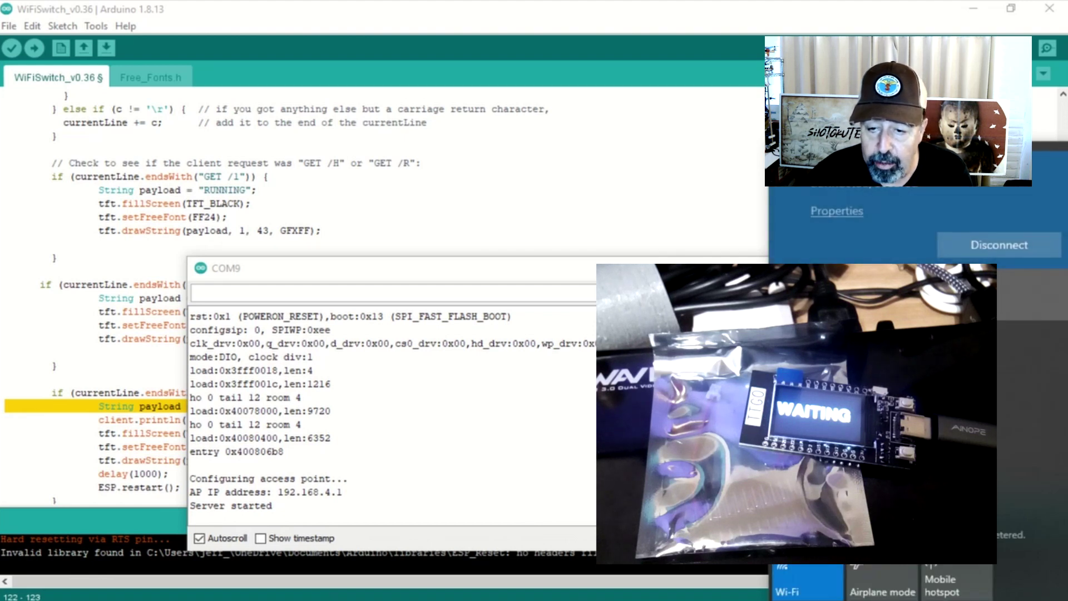
click(1026, 295)
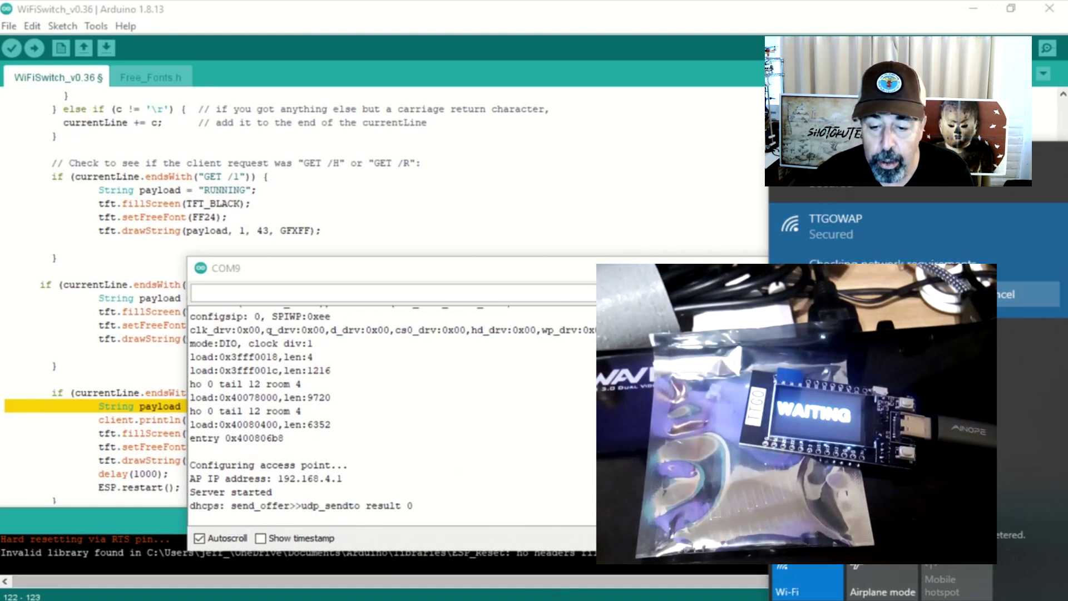
click(718, 589)
text(cls)
key(Return)
text(ipconfig)
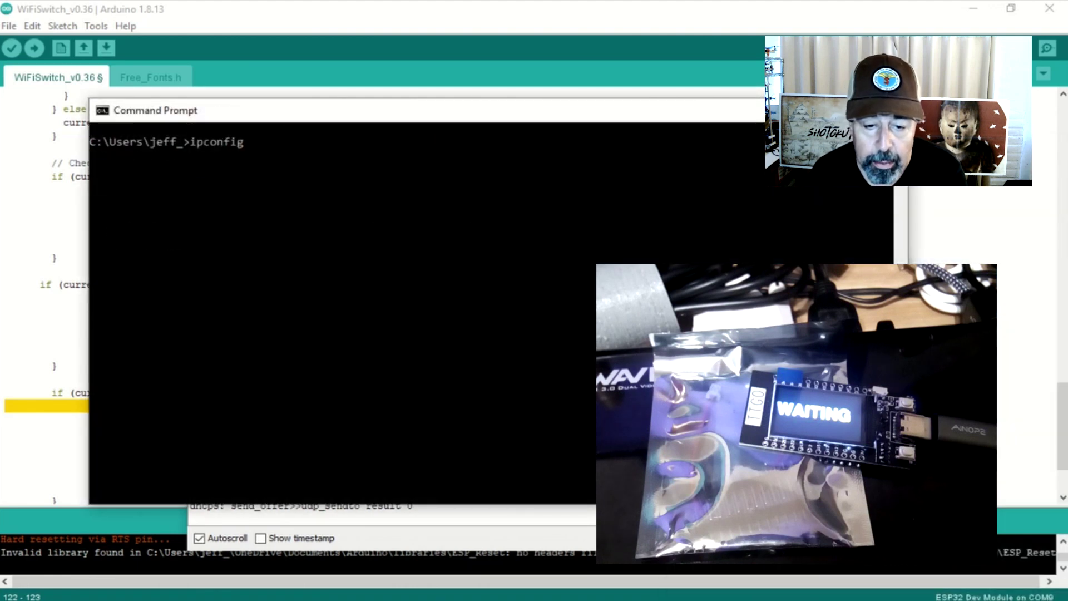
key(Return)
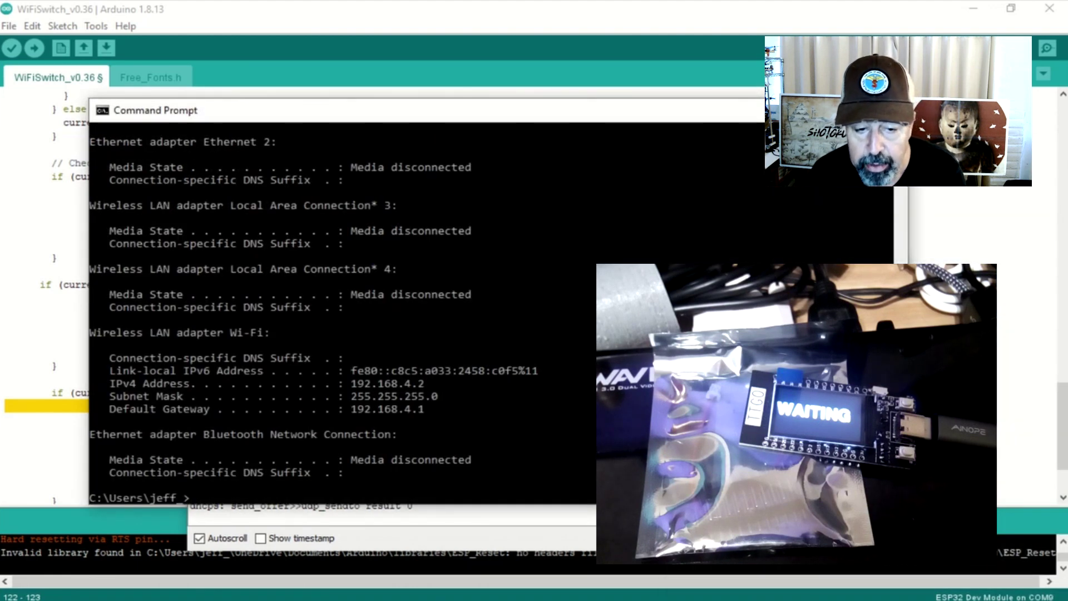
key(super)
text(http://)
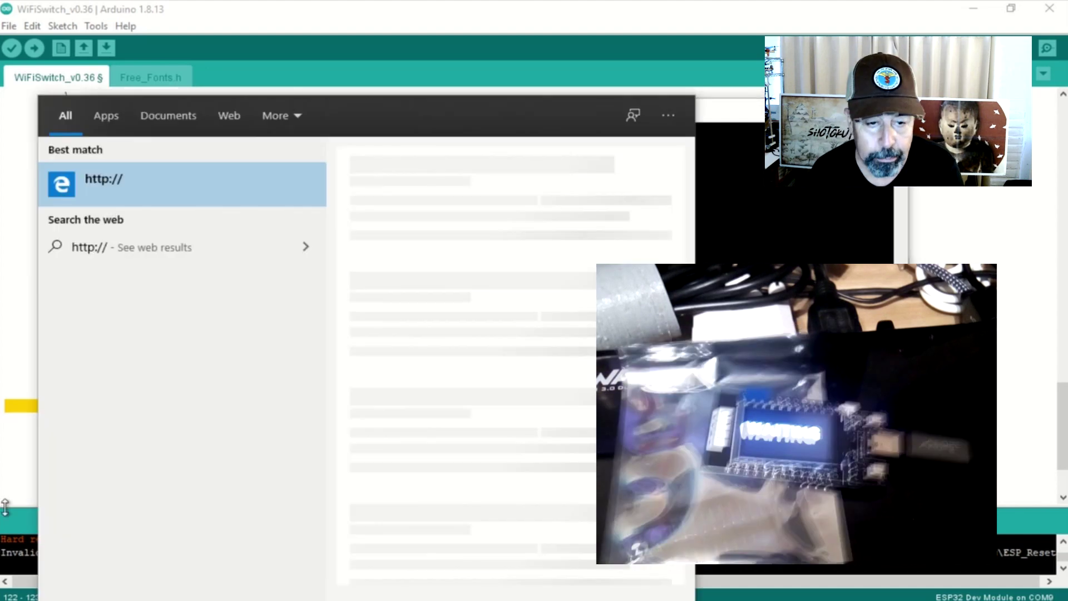
text(192.)
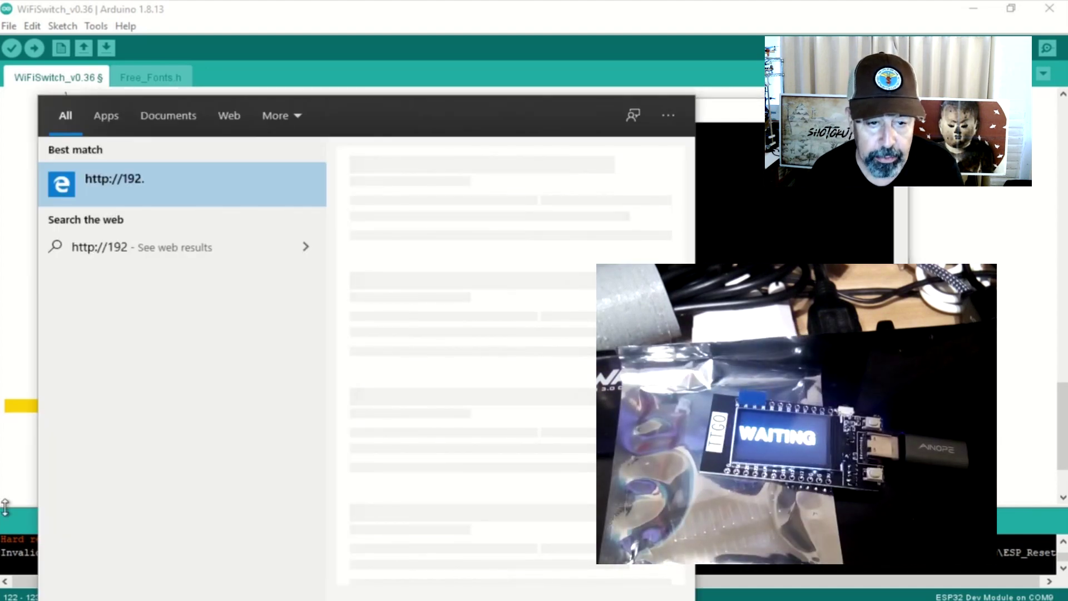
text(168)
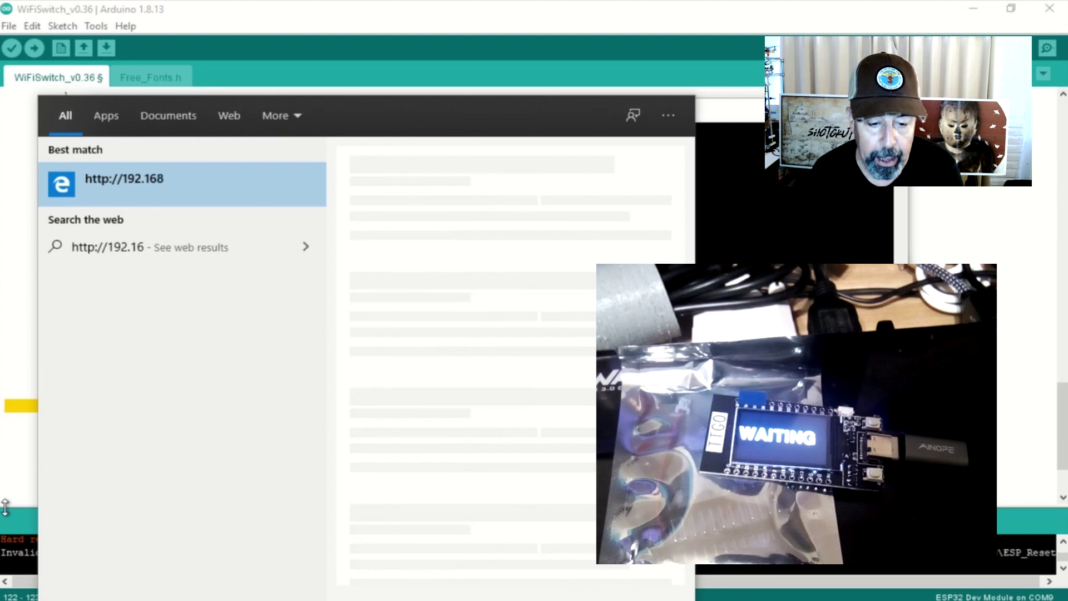
text(.)
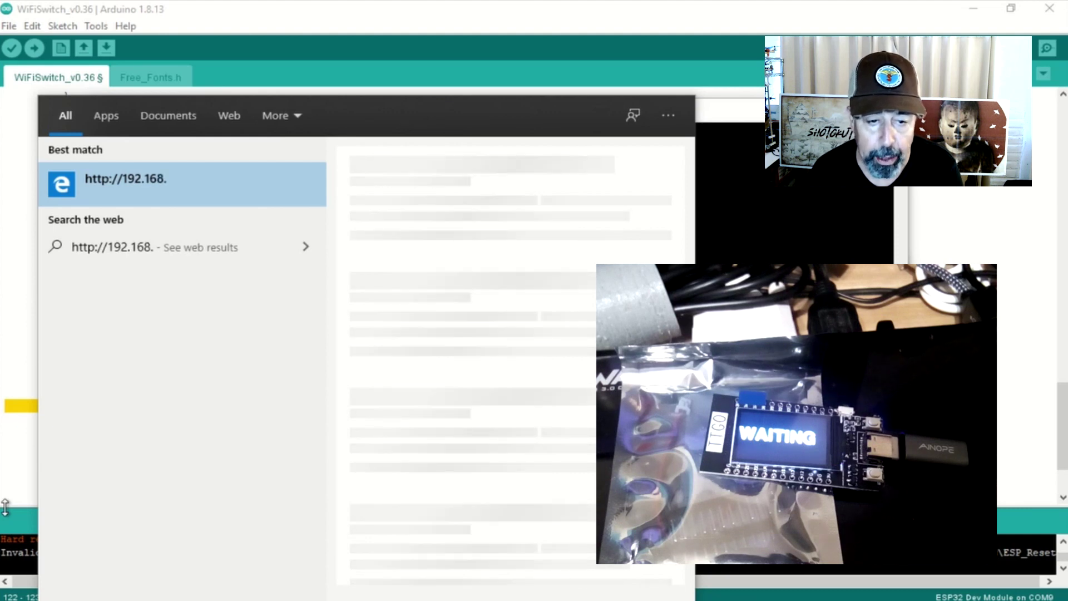
text(4.1)
key(Return)
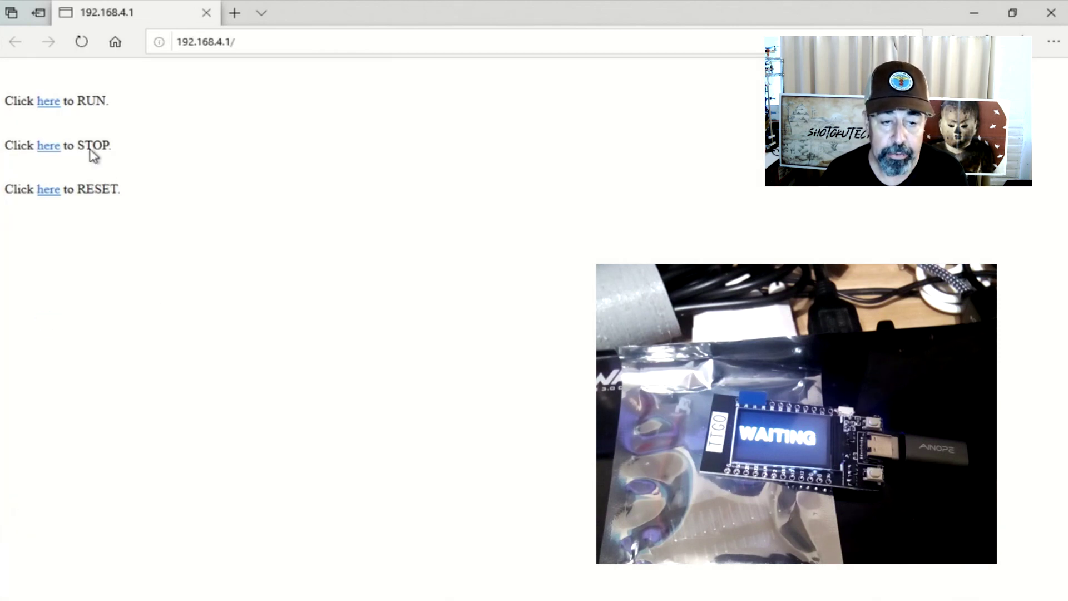
Send RUN, STOP twice, then RESET from the 192.168.4.1 page's 'here' links.
click(47, 102)
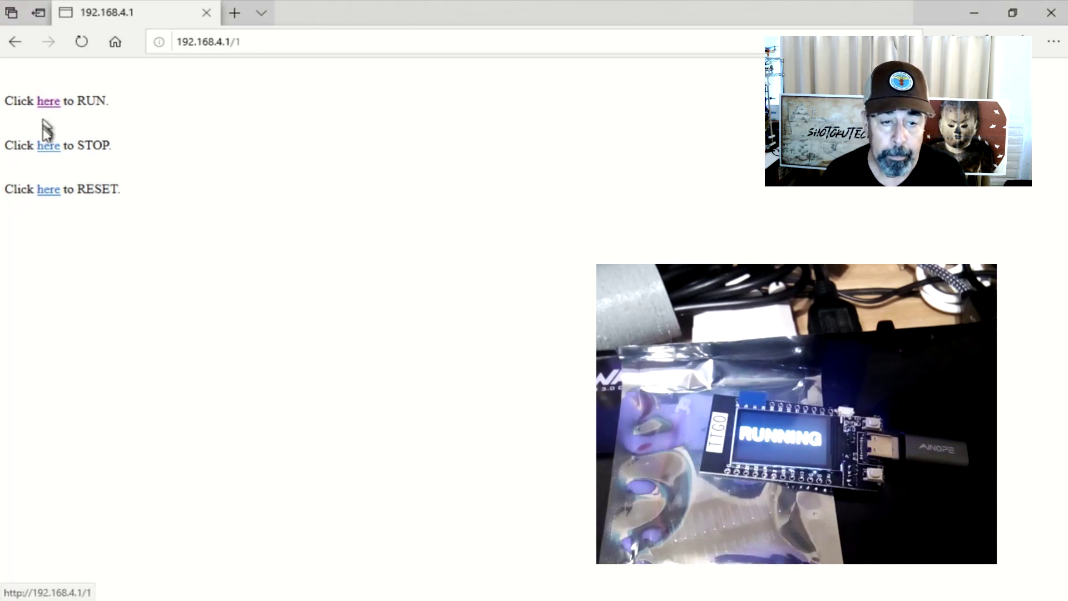
click(50, 156)
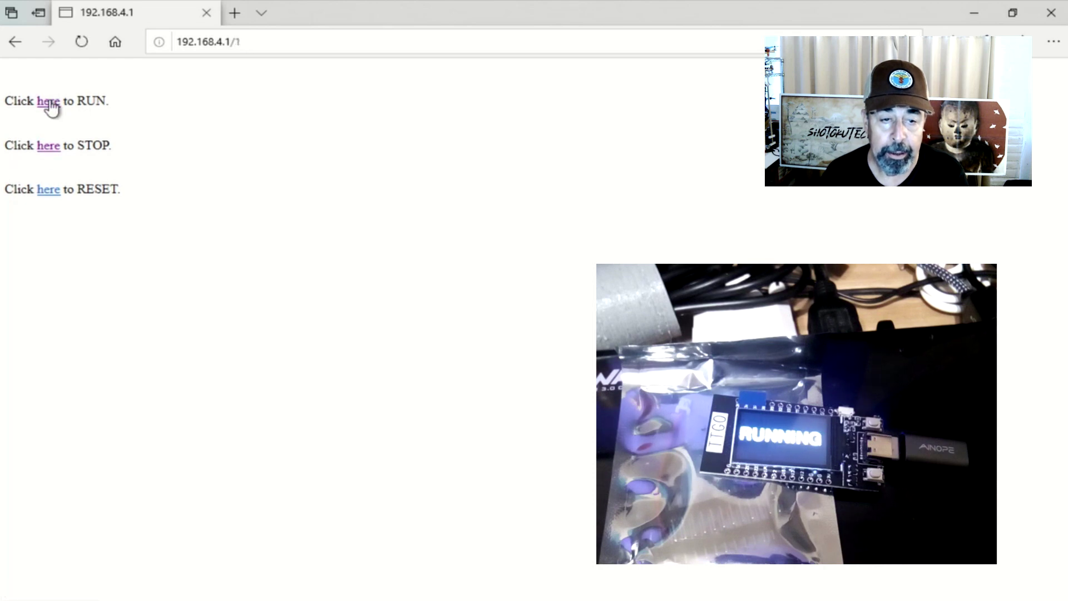
click(45, 155)
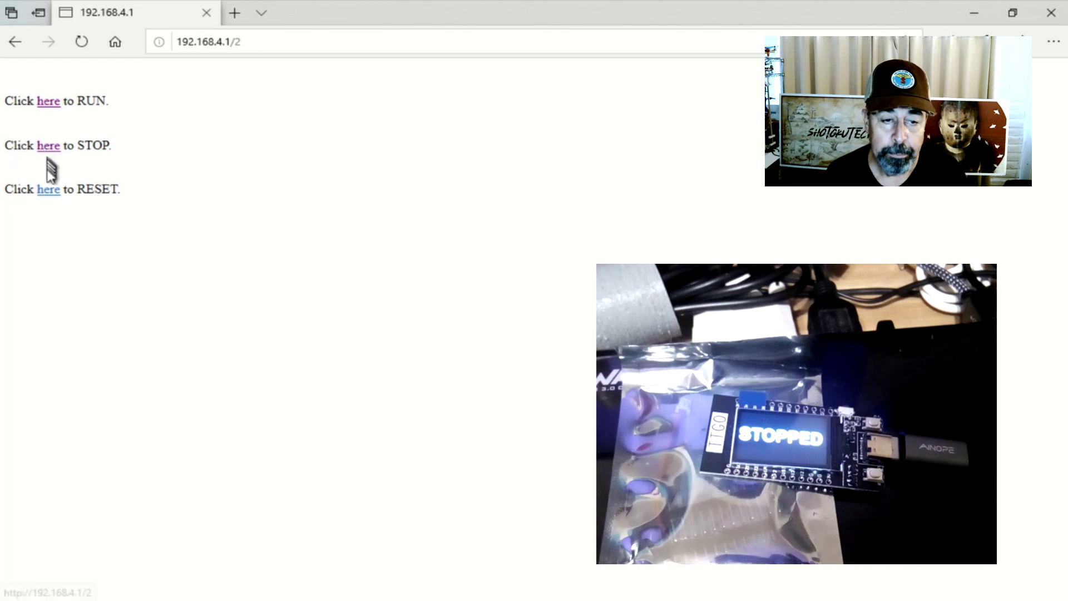
click(47, 191)
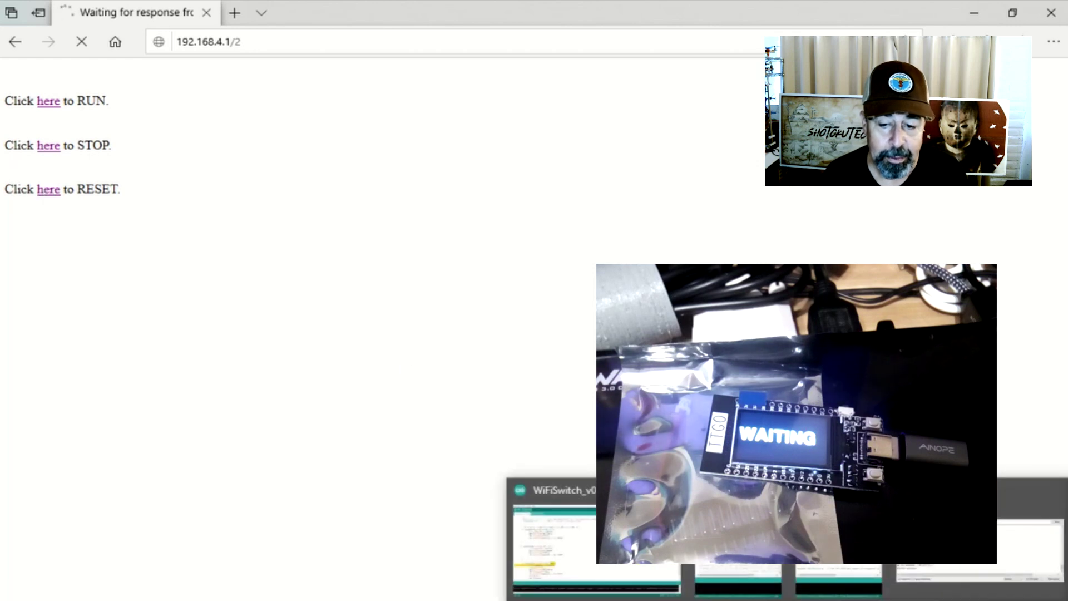
Show the COM9 Serial Monitor log of the reboot, AP IP 192.168.4.1 and 'Server started'.
click(978, 574)
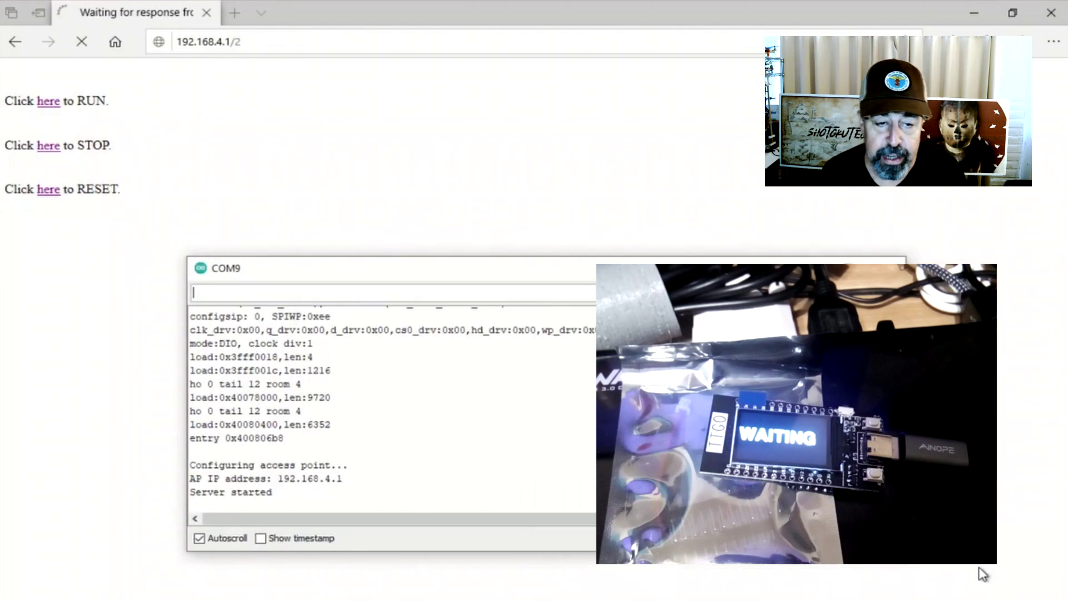